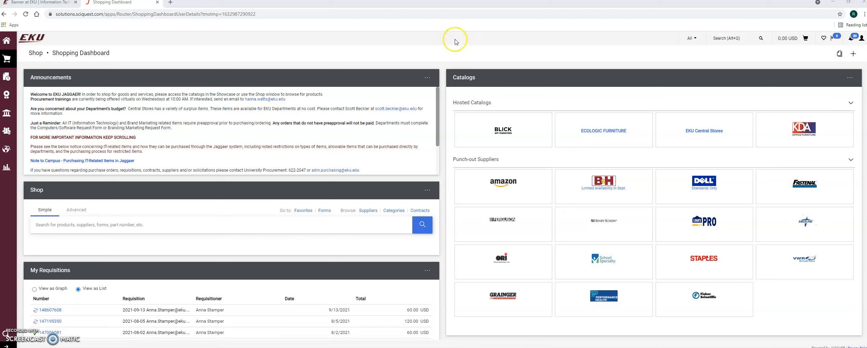
# Open the 07-01-21 to 09-30-21 Travel Expense Reimbursement form
pyautogui.scroll(-5, 428, 88)
pyautogui.scroll(-2, 428, 87)
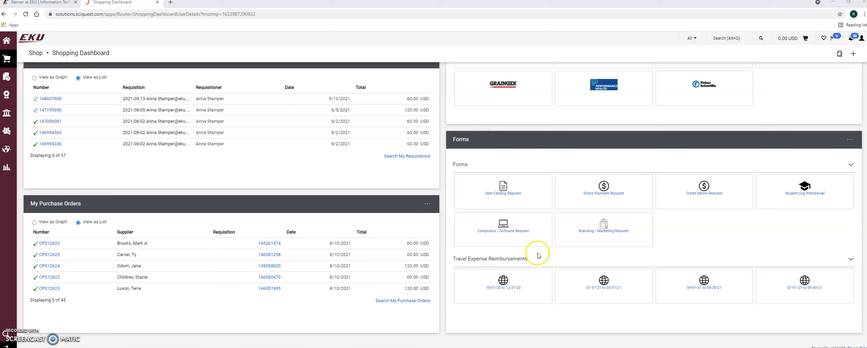
pyautogui.click(851, 259)
pyautogui.click(852, 259)
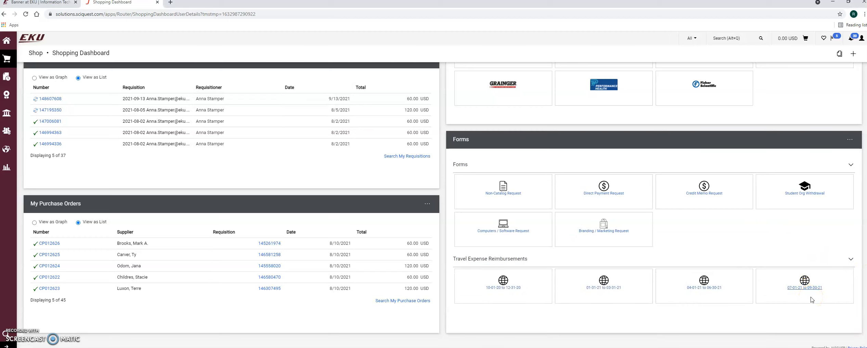
pyautogui.click(804, 291)
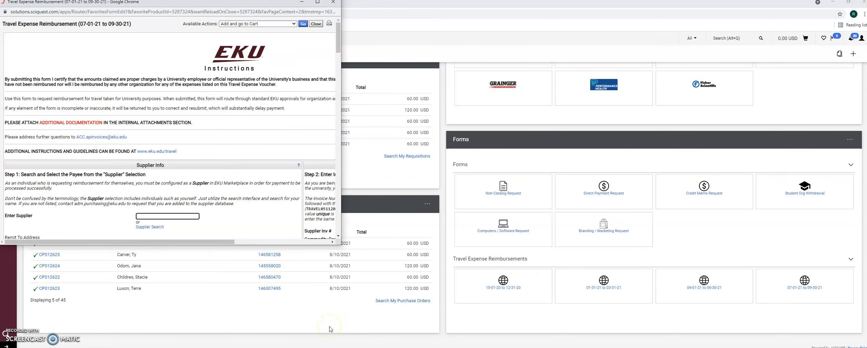
# Maximize the form and pick the payee as supplier by searching their surname
pyautogui.click(318, 2)
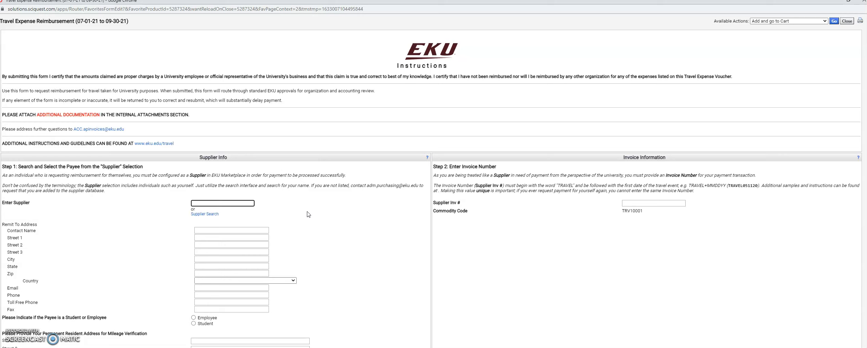
pyautogui.write('harmon')
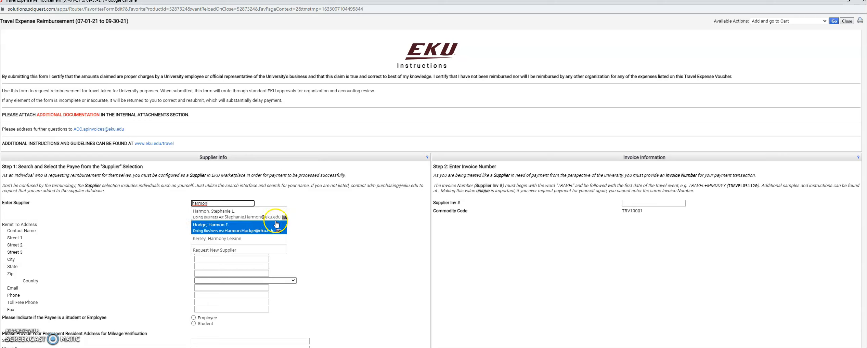
pyautogui.click(238, 234)
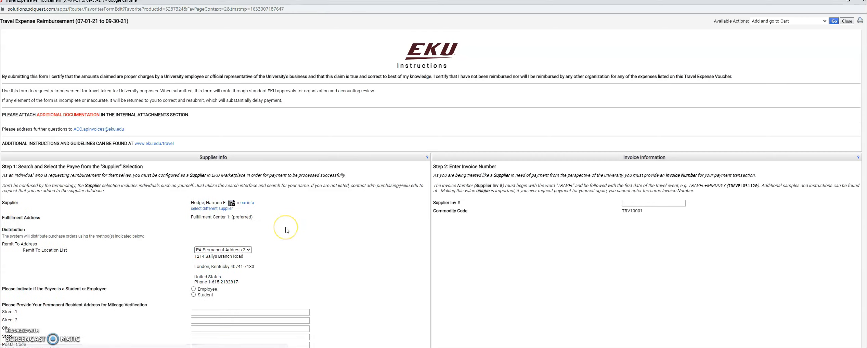
# Mark the payee as an Employee instead of a Student
pyautogui.scroll(-1, 287, 230)
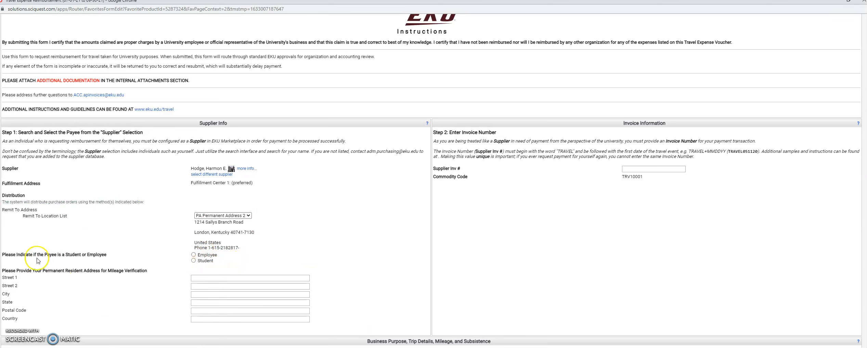
pyautogui.click(194, 255)
pyautogui.scroll(-1, 312, 245)
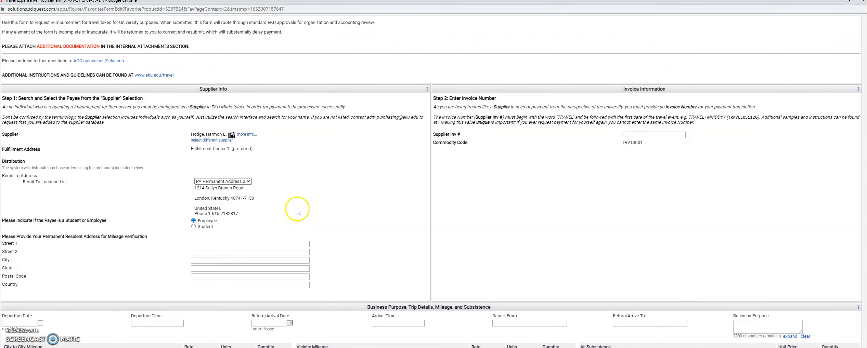
pyautogui.scroll(-1, 298, 211)
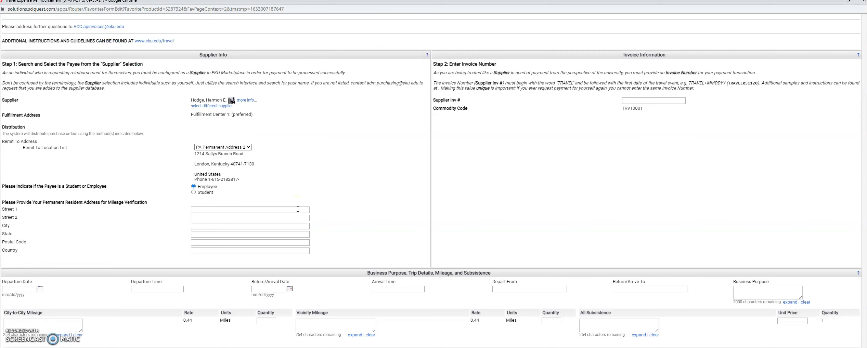
# Enter the payee's street, city, state, postal code and country as the mileage verification address
pyautogui.click(254, 210)
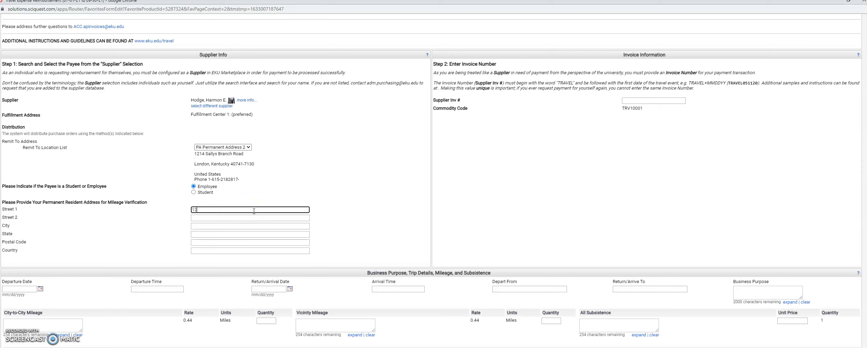
pyautogui.click(200, 227)
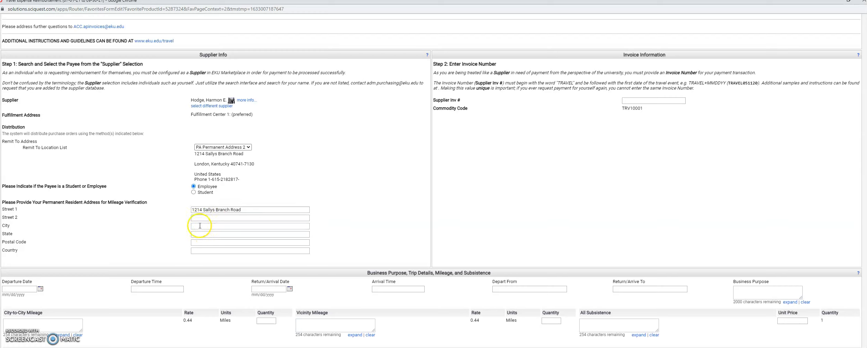
pyautogui.write('London')
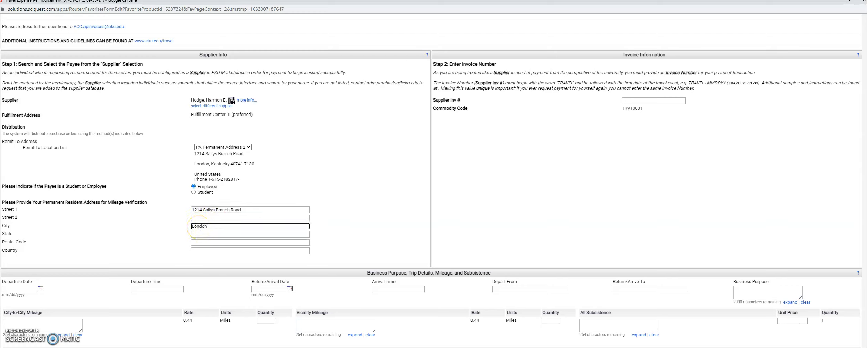
pyautogui.click(201, 234)
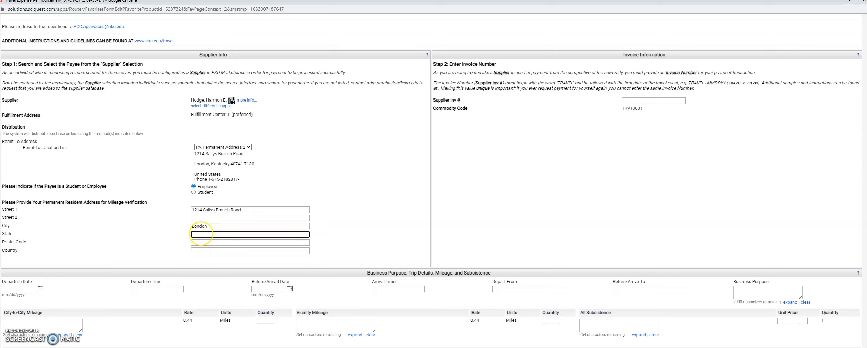
pyautogui.write('Kentucky')
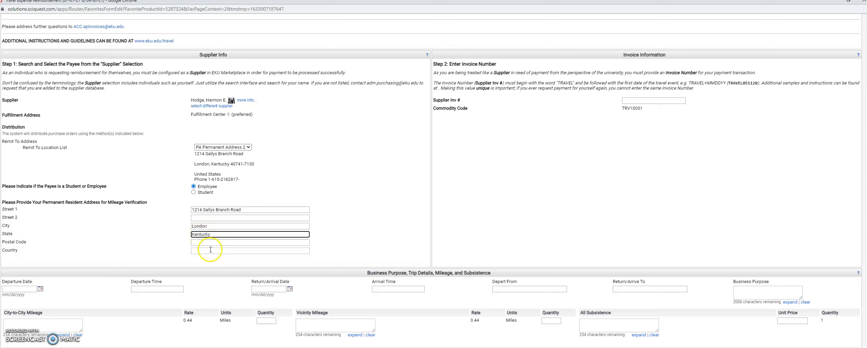
pyautogui.click(210, 242)
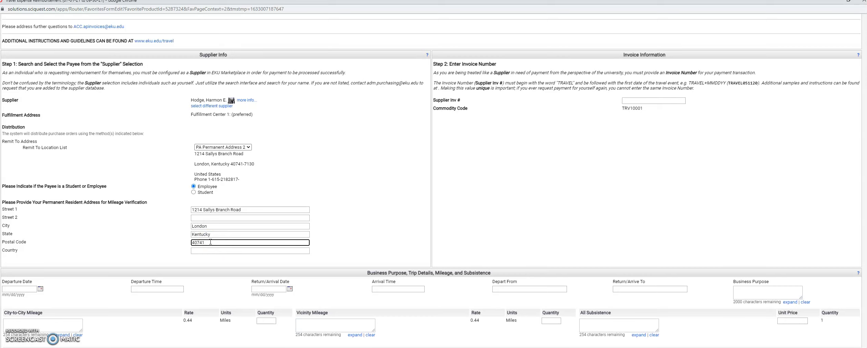
pyautogui.click(211, 251)
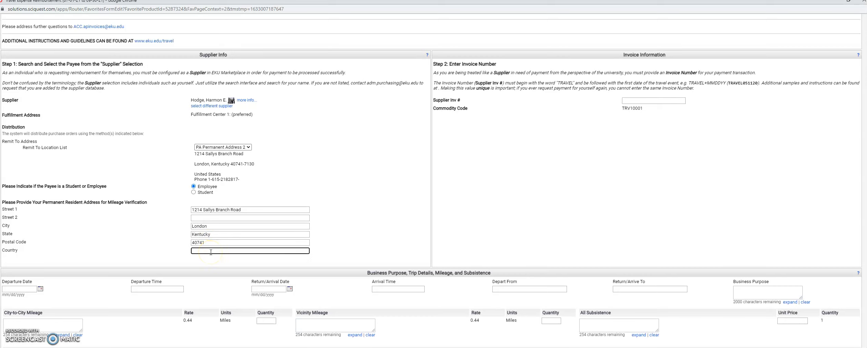
pyautogui.scroll(2, 497, 216)
pyautogui.click(497, 217)
pyautogui.click(499, 217)
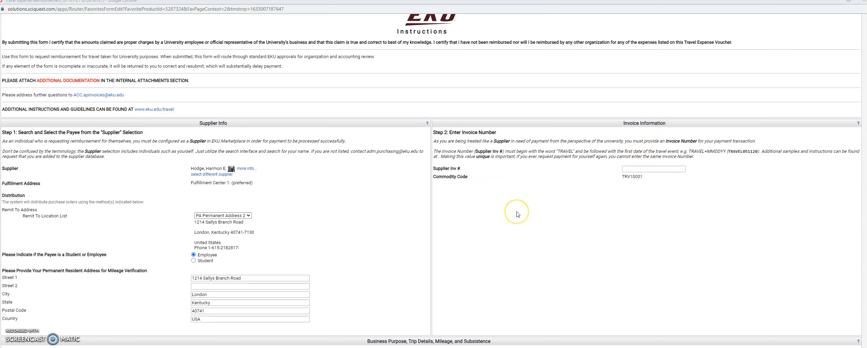
# Enter supplier invoice number TRAVEL09292021
pyautogui.click(629, 170)
pyautogui.write('RAVEL')
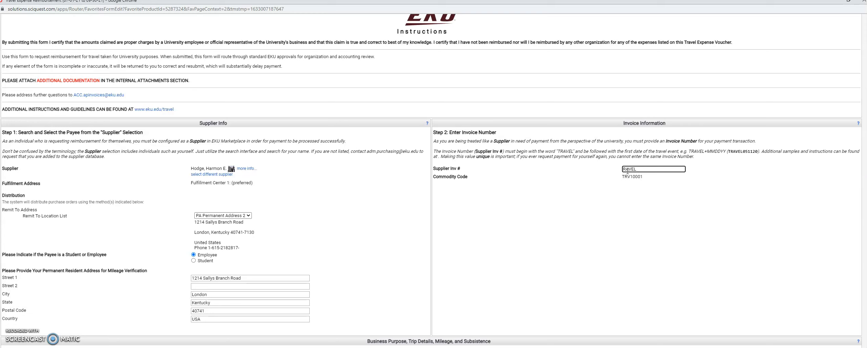
pyautogui.press('BackSpace')
pyautogui.press('BackSpace')
pyautogui.press('BackSpace')
pyautogui.write('RA')
pyautogui.press('BackSpace')
pyautogui.press('BackSpace')
pyautogui.press('BackSpace')
pyautogui.click(639, 169)
pyautogui.write('0')
pyautogui.scroll(-1, 547, 273)
pyautogui.scroll(-1, 546, 272)
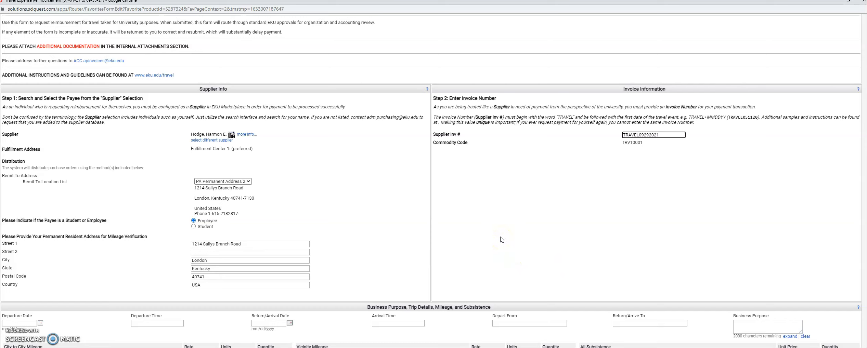
# Set the first trip's arrival time to 10:20am
pyautogui.scroll(-3, 501, 240)
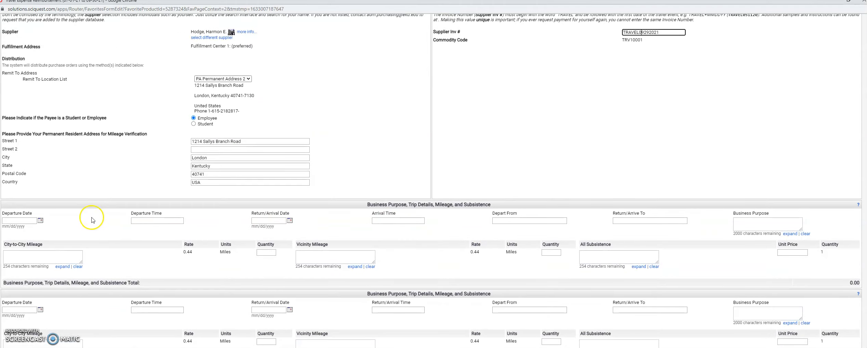
pyautogui.scroll(-1, 91, 218)
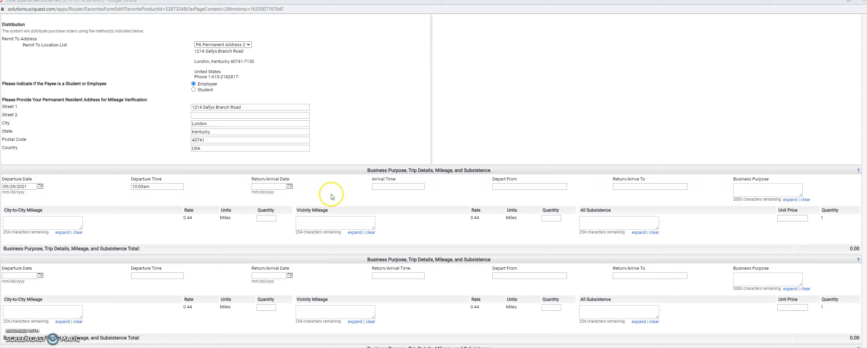
pyautogui.click(397, 187)
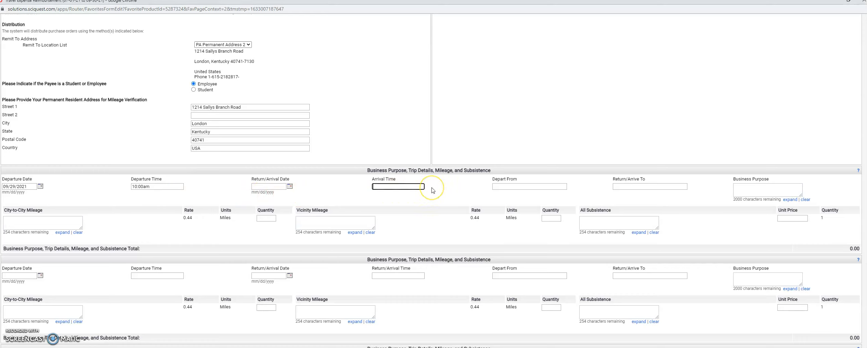
pyautogui.write('10:20am')
# Set the first trip's destination to Madison Southern and purpose to ST Observation
pyautogui.click(522, 186)
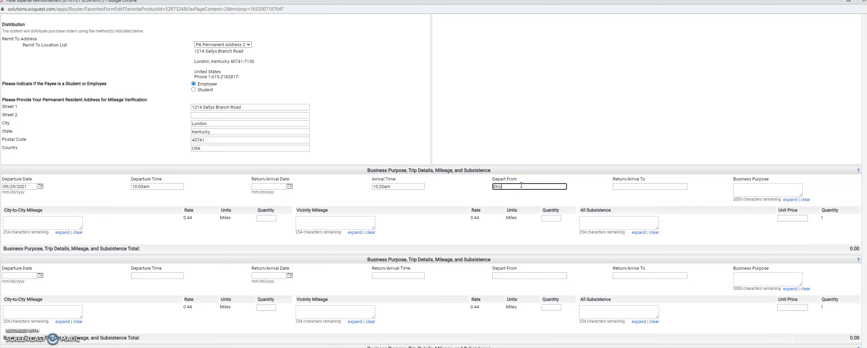
pyautogui.click(631, 187)
pyautogui.click(639, 189)
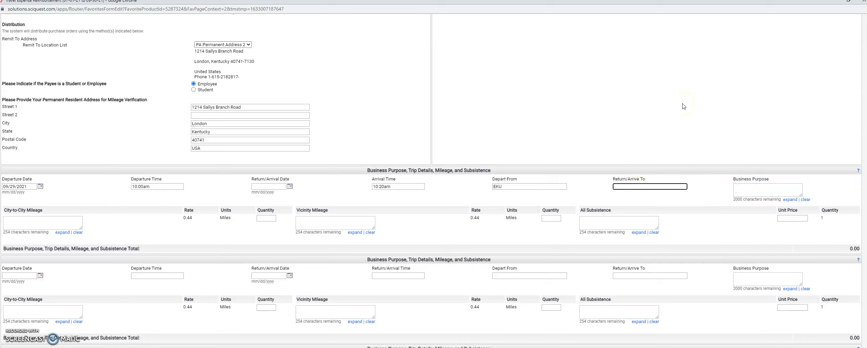
pyautogui.write('Madison Southern')
pyautogui.click(746, 189)
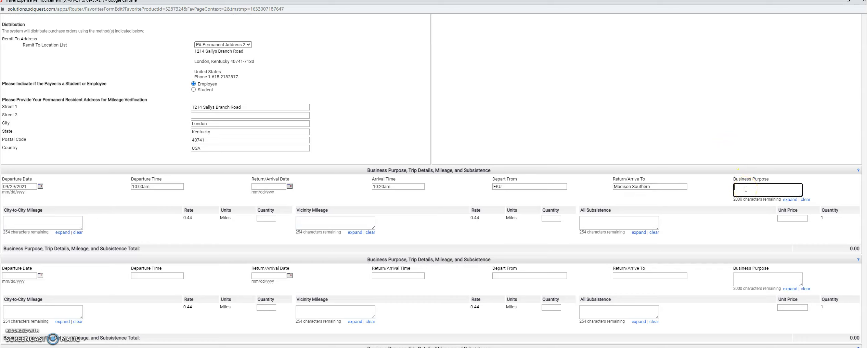
pyautogui.write('ST')
pyautogui.write(' Obe')
pyautogui.write('r')
pyautogui.write('ervation')
# Enter 13 as the first trip's city-to-city mileage and mileage quantity
pyautogui.click(63, 223)
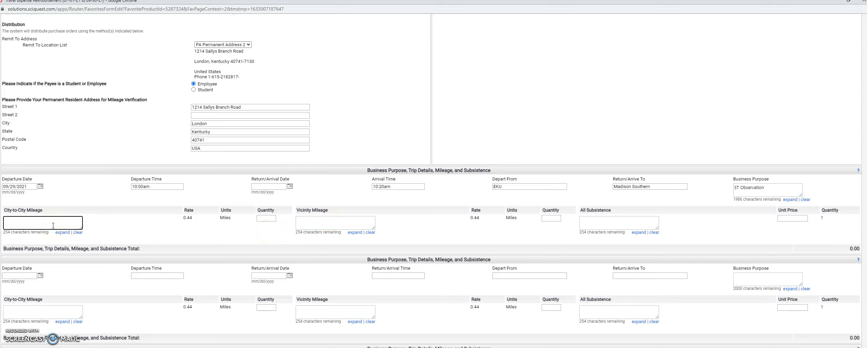
pyautogui.write('13')
pyautogui.click(272, 220)
pyautogui.write('1')
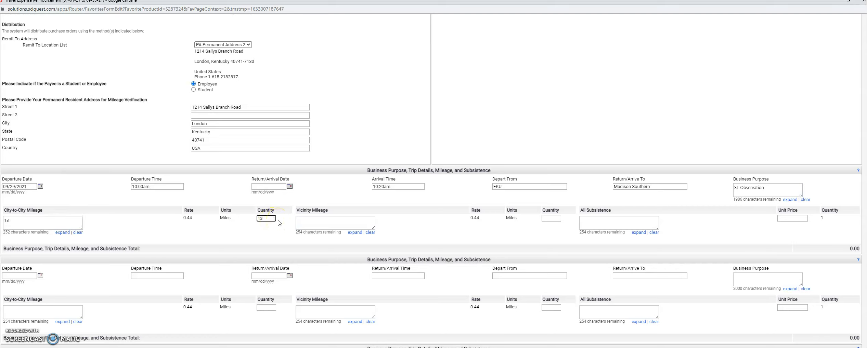
pyautogui.click(258, 218)
pyautogui.scroll(-2, 257, 218)
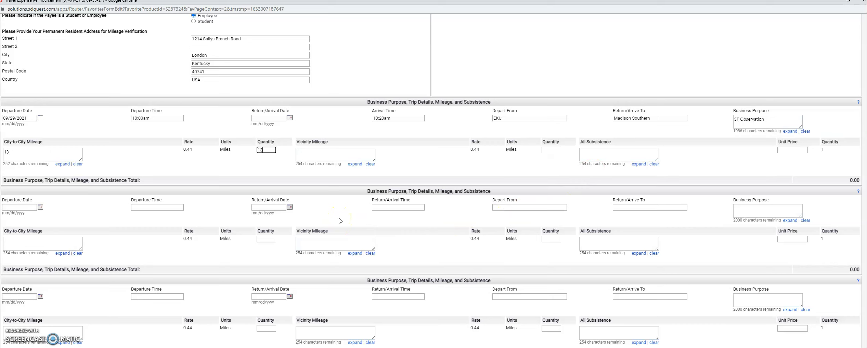
# Set the second trip to 09/29/2021, departing 12:00 pm and returning 12:20pm
pyautogui.click(35, 208)
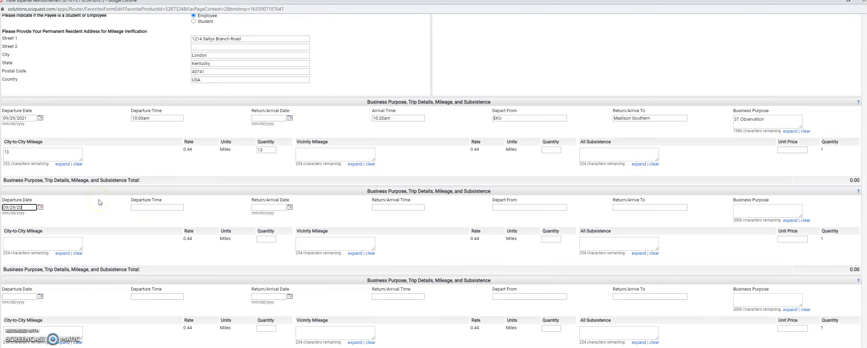
pyautogui.click(141, 208)
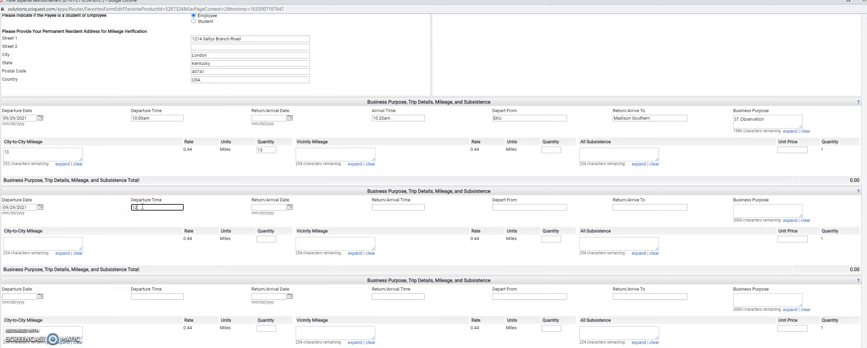
pyautogui.write('12:)')
pyautogui.write('00')
pyautogui.write(' pm')
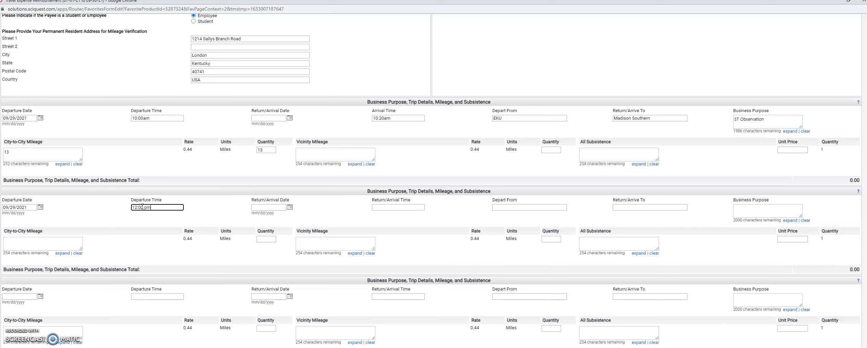
pyautogui.click(275, 208)
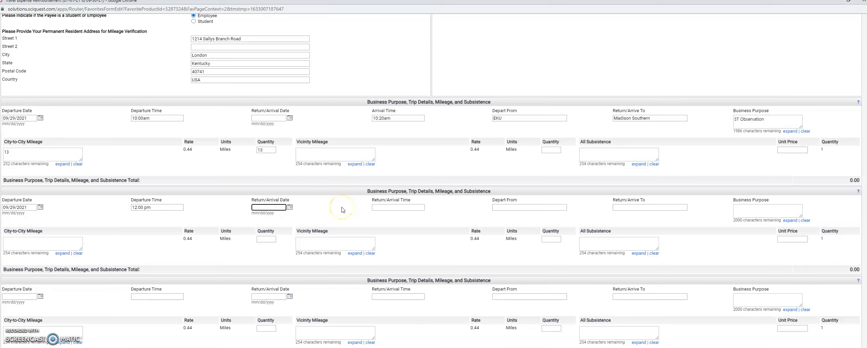
pyautogui.write('09/29/2021')
pyautogui.click(422, 208)
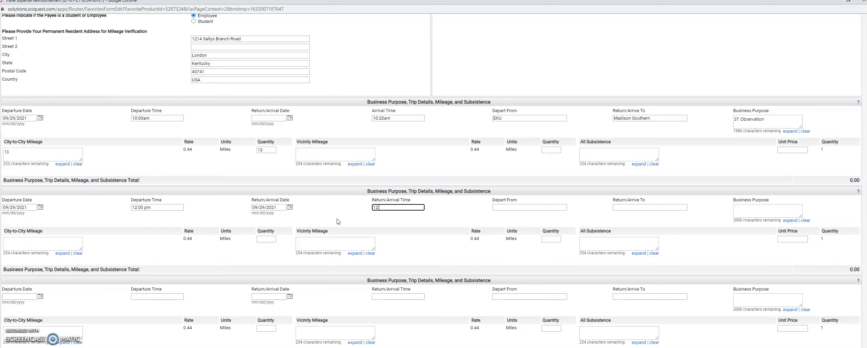
pyautogui.write('12:20pm')
# Set the second trip's route from Madison Southern to EKU, purpose ST Observation
pyautogui.click(513, 208)
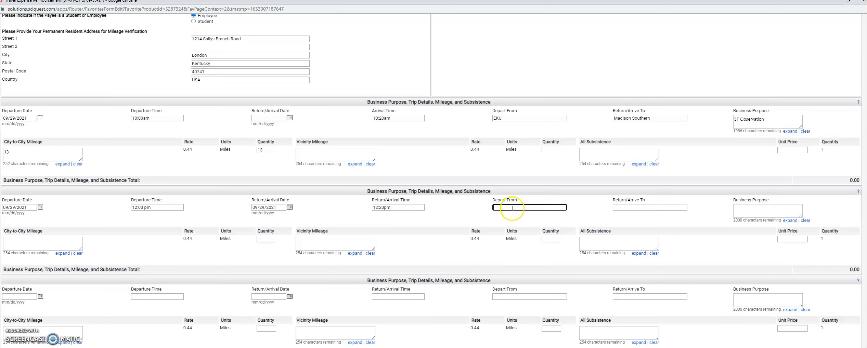
pyautogui.write('Madison Southen')
pyautogui.click(666, 208)
pyautogui.write('EKU')
pyautogui.click(739, 212)
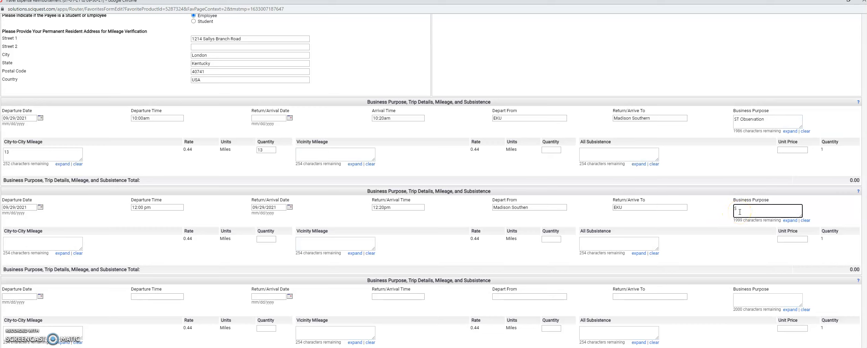
pyautogui.write('ST Observation')
# Enter 13 as the second trip's city-to-city mileage and mileage quantity
pyautogui.scroll(-2, 102, 239)
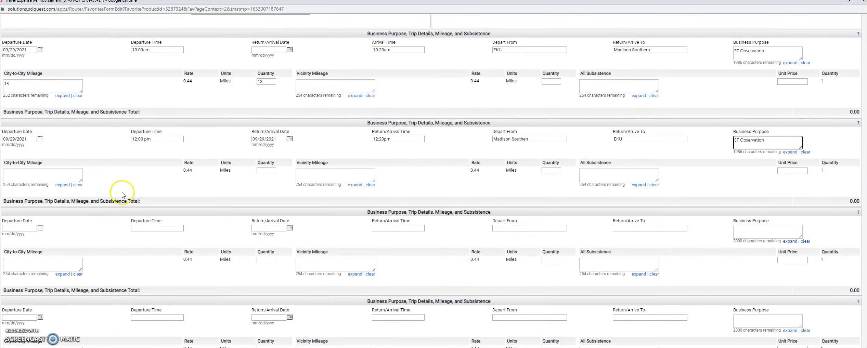
pyautogui.click(28, 176)
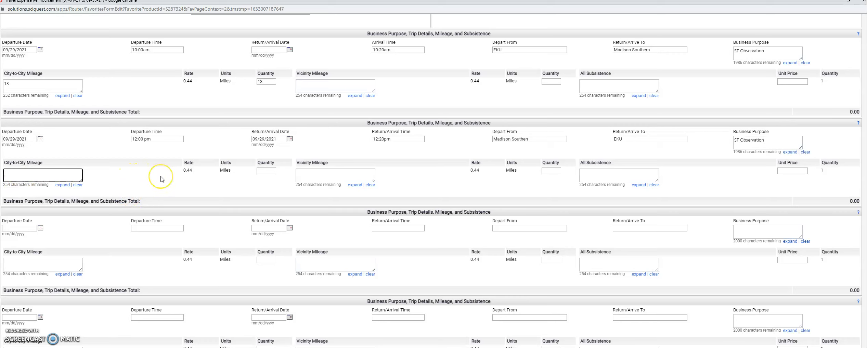
pyautogui.write('13')
pyautogui.click(266, 171)
pyautogui.write('13')
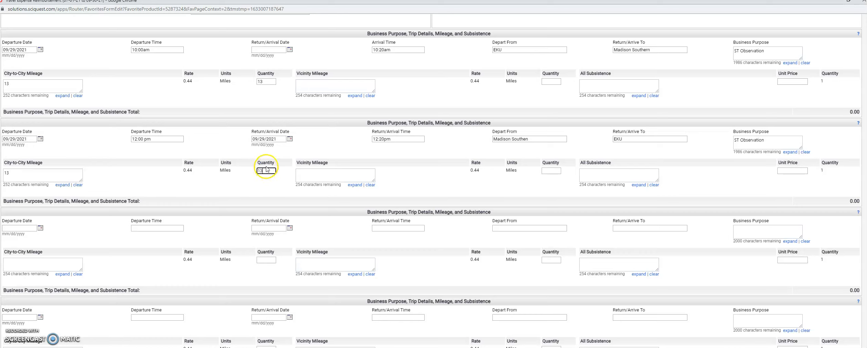
pyautogui.click(308, 177)
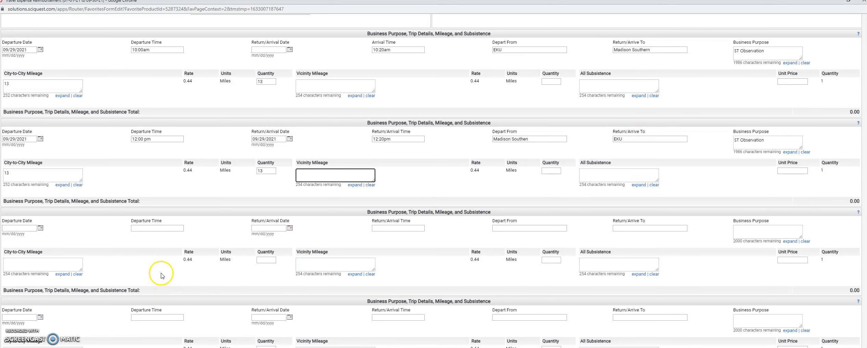
# Scroll past Other Expenses down to the Receipts and Other Attachments section
pyautogui.scroll(-2, 157, 276)
pyautogui.scroll(-2, 156, 276)
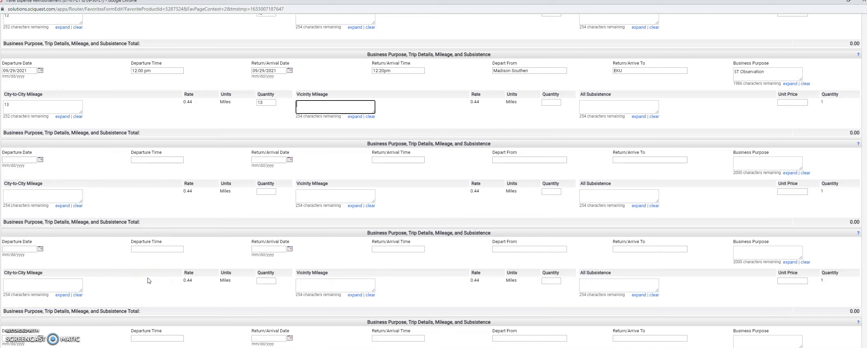
pyautogui.scroll(-2, 149, 281)
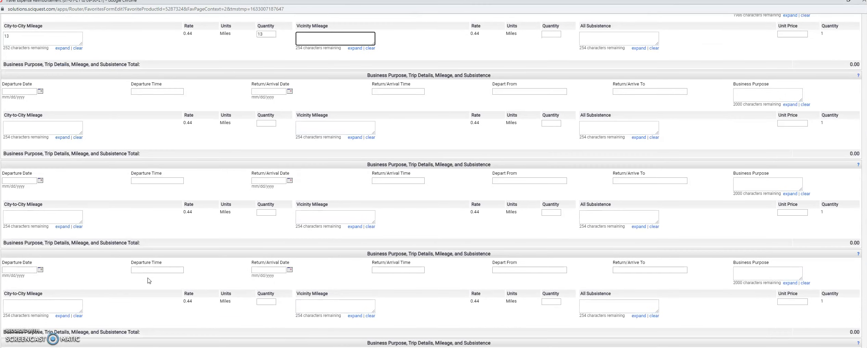
pyautogui.click(85, 326)
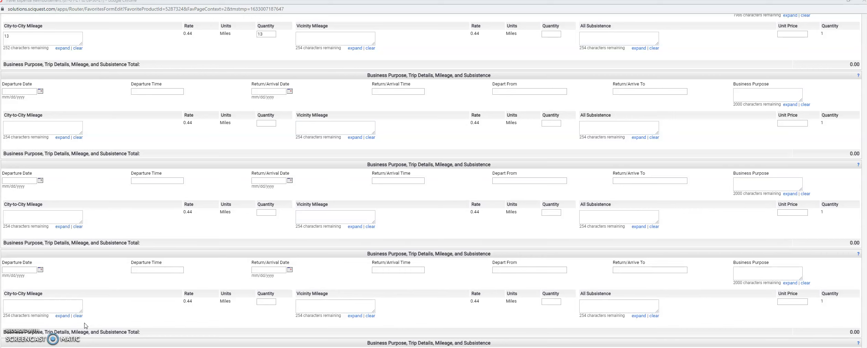
pyautogui.scroll(-10, 107, 310)
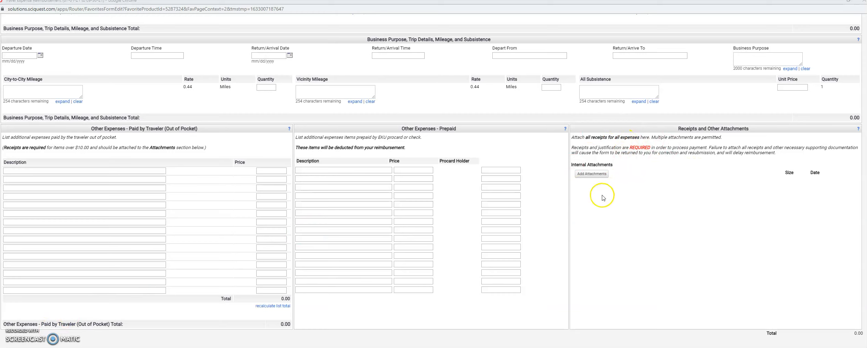
# Attach the Eastern Kentucky University to Madison Southern High School PDF from Downloads and save
pyautogui.click(585, 176)
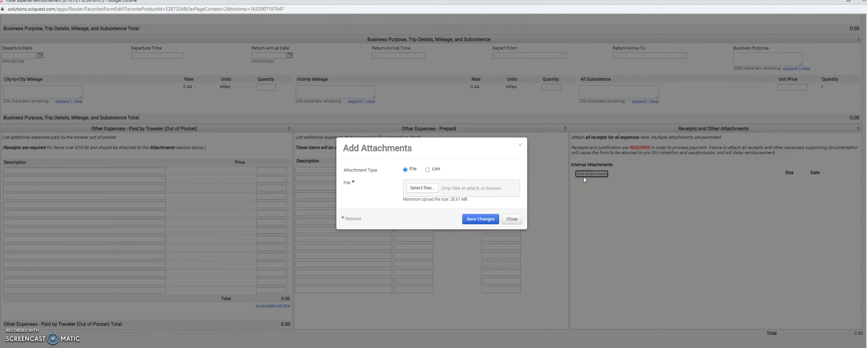
pyautogui.click(421, 191)
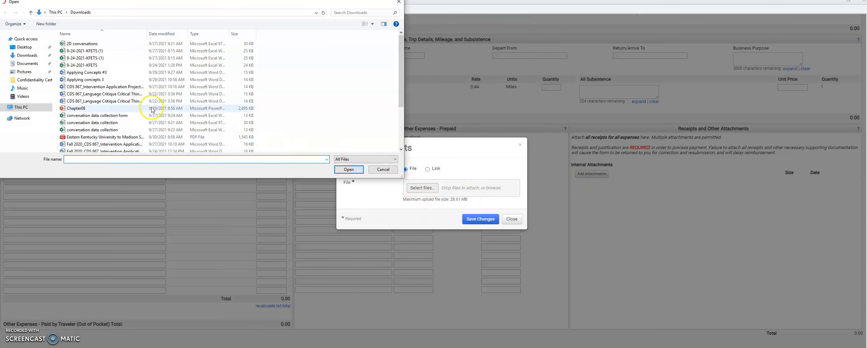
pyautogui.click(24, 59)
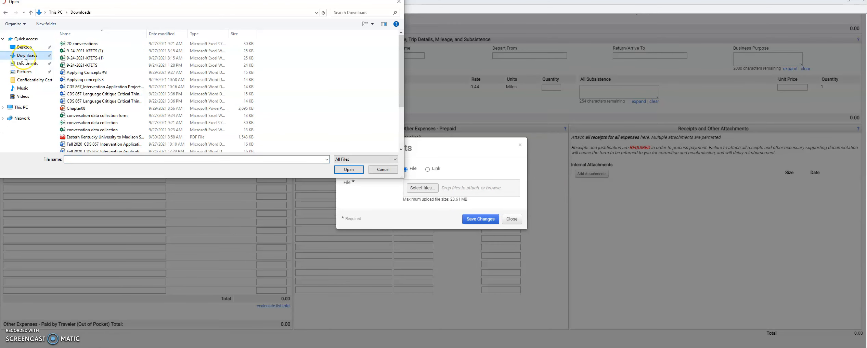
pyautogui.click(24, 60)
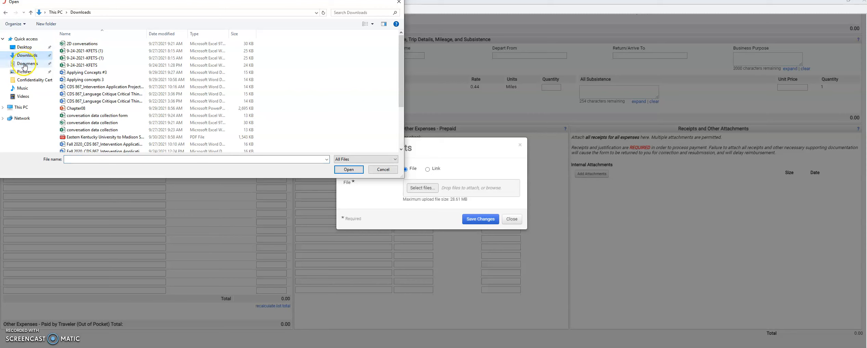
pyautogui.click(24, 56)
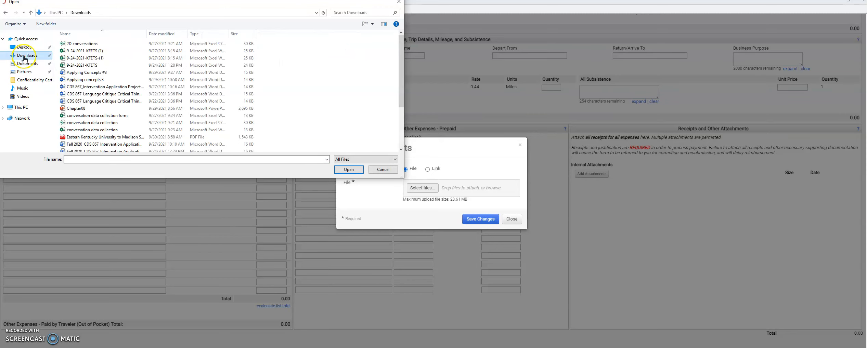
pyautogui.click(122, 137)
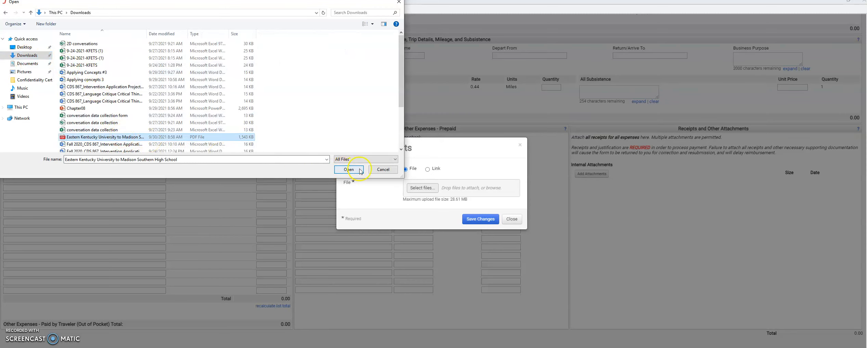
pyautogui.click(349, 169)
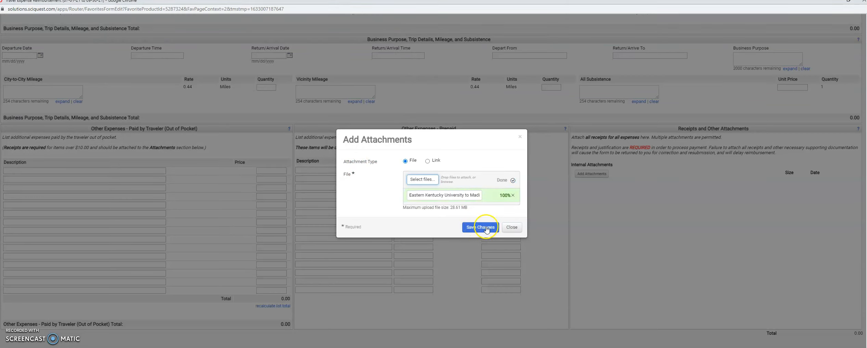
pyautogui.click(486, 229)
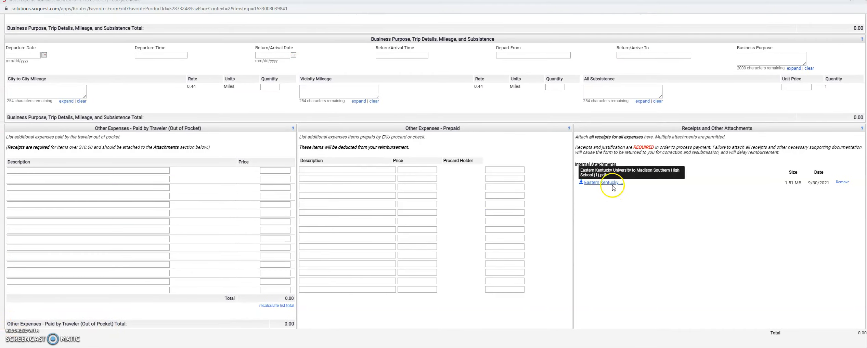
# Run the 'Add and go to Cart' action on the form
pyautogui.scroll(10, 670, 204)
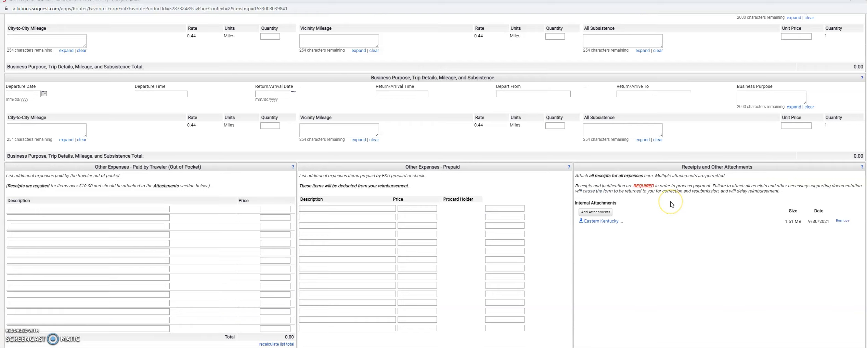
pyautogui.scroll(15, 672, 205)
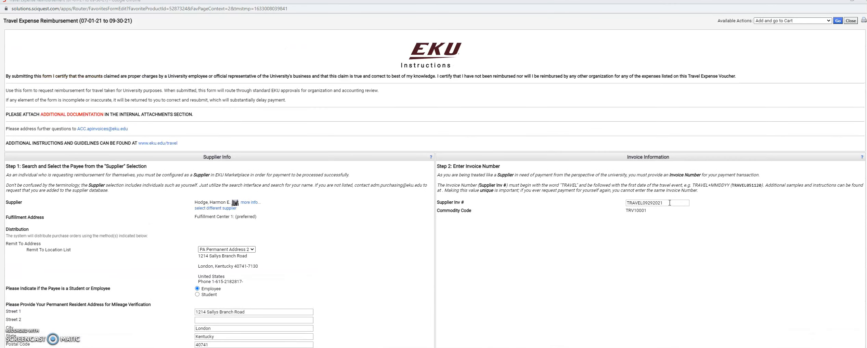
pyautogui.click(797, 22)
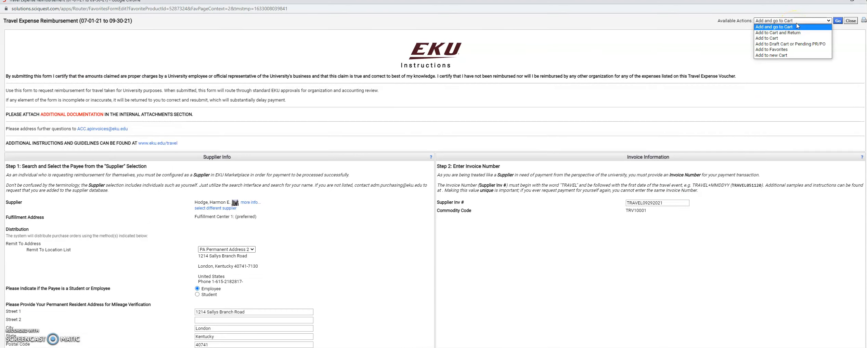
pyautogui.click(800, 33)
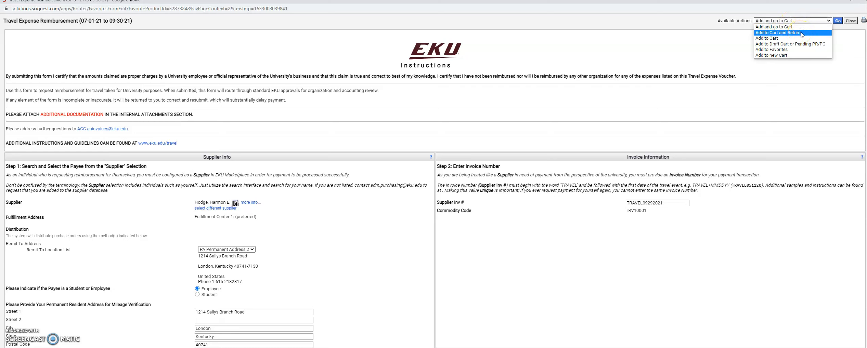
pyautogui.click(810, 32)
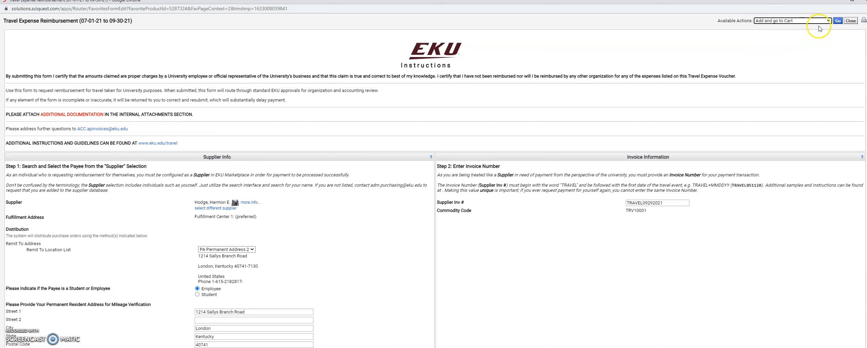
pyautogui.click(836, 21)
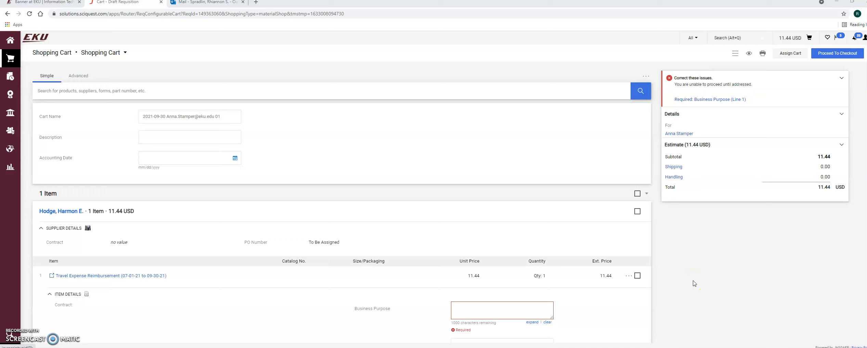
# Enter 'ST Observation' as the cart item's Business Purpose and commit it
pyautogui.click(174, 139)
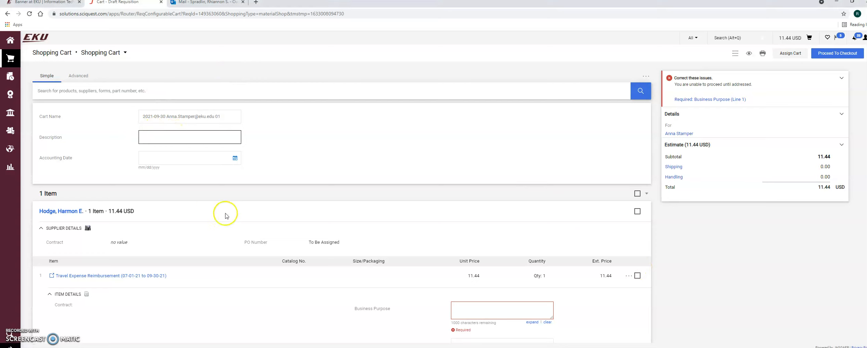
pyautogui.scroll(-1, 233, 219)
pyautogui.click(503, 281)
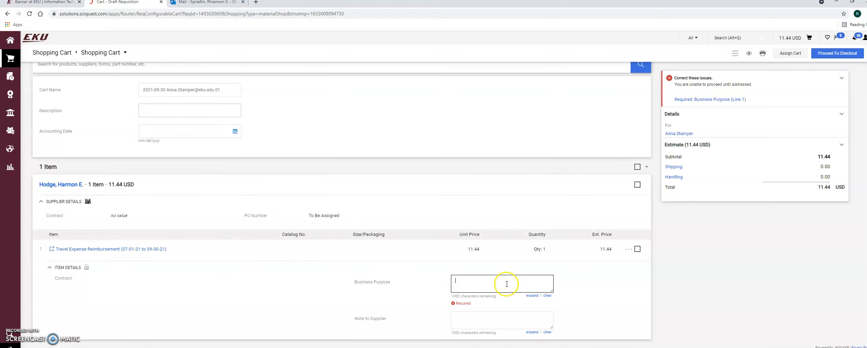
pyautogui.write('ST Observation')
pyautogui.click(513, 289)
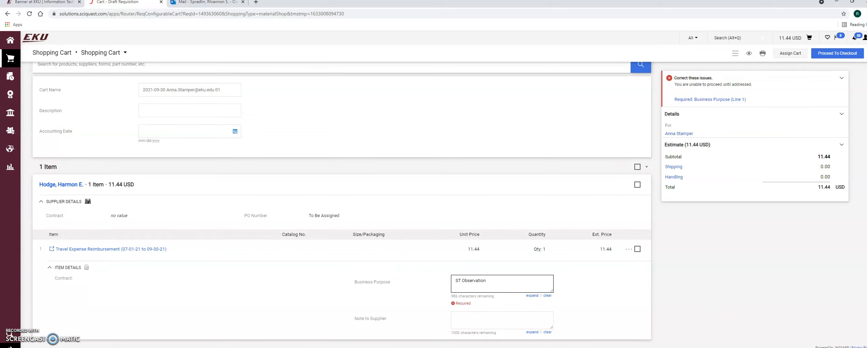
pyautogui.click(784, 222)
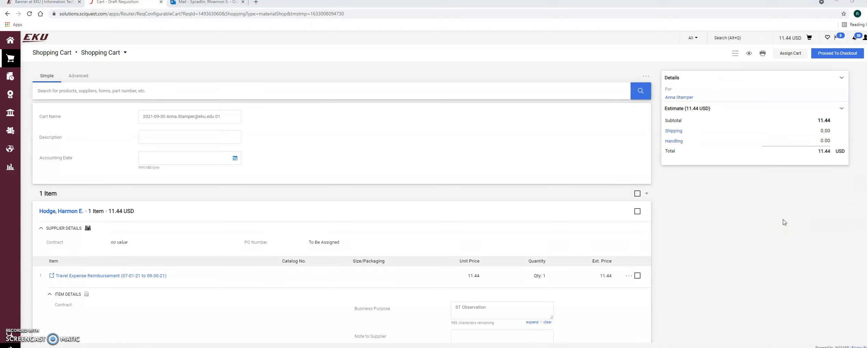
# Assign the cart to the payee, found by searching the user's last and first name
pyautogui.click(791, 56)
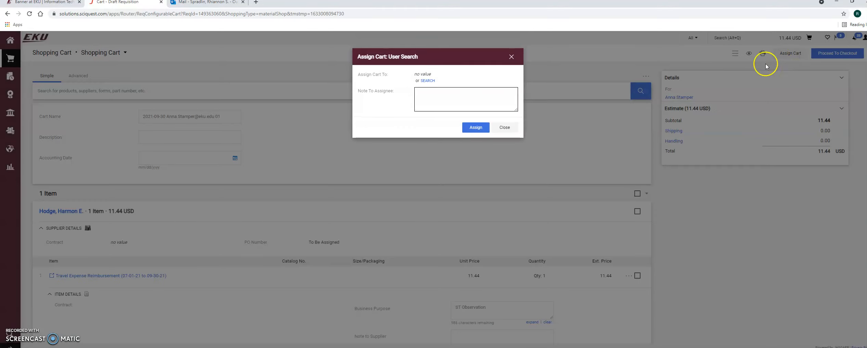
pyautogui.click(424, 82)
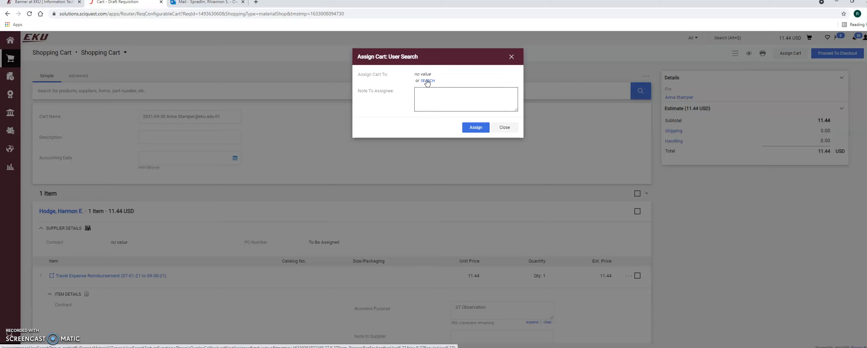
pyautogui.click(426, 82)
pyautogui.click(417, 79)
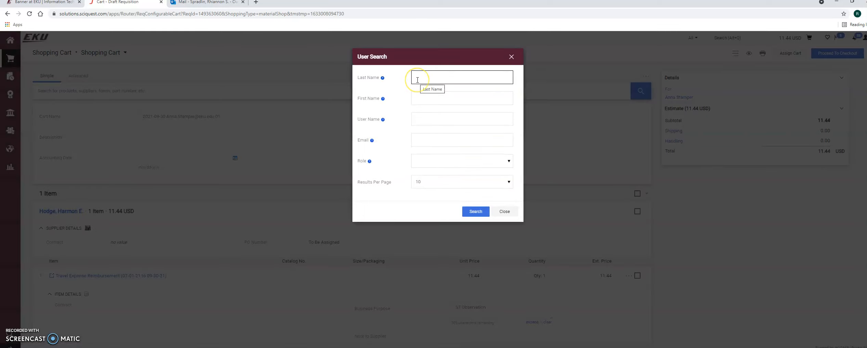
pyautogui.click(437, 98)
pyautogui.click(473, 212)
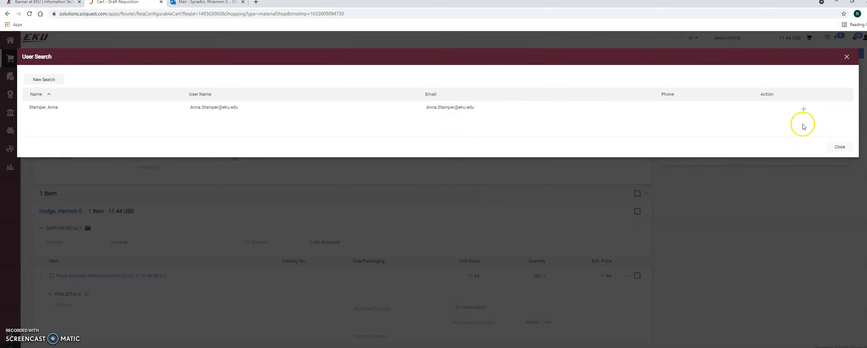
pyautogui.click(801, 111)
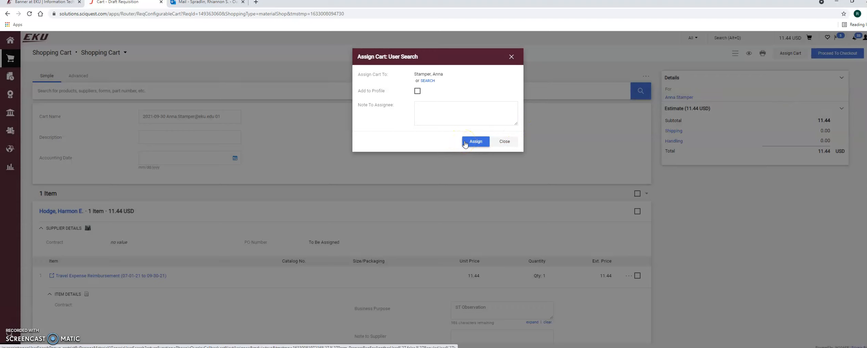
pyautogui.click(465, 144)
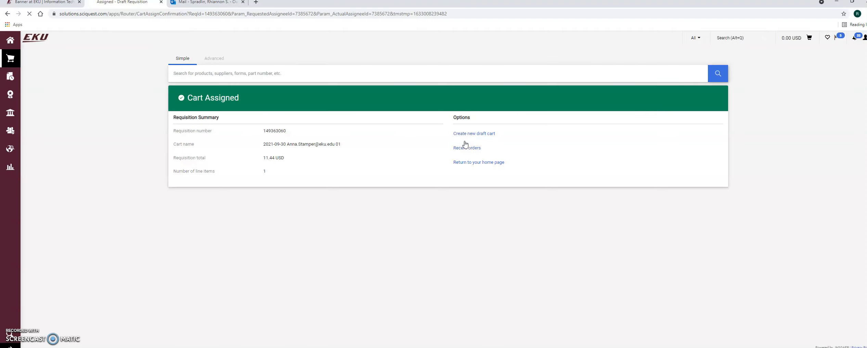